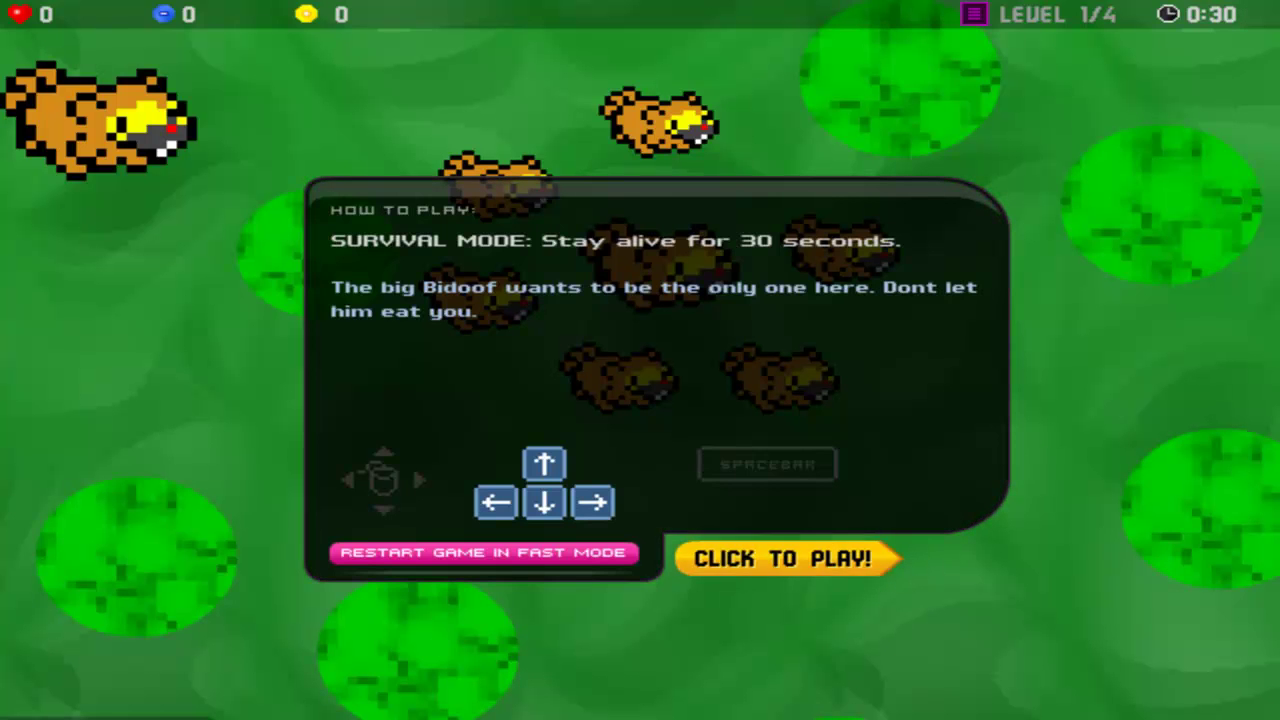
- Start level 1 and weave the Bidoof left and right away from the big Bidoof
click(785, 558)
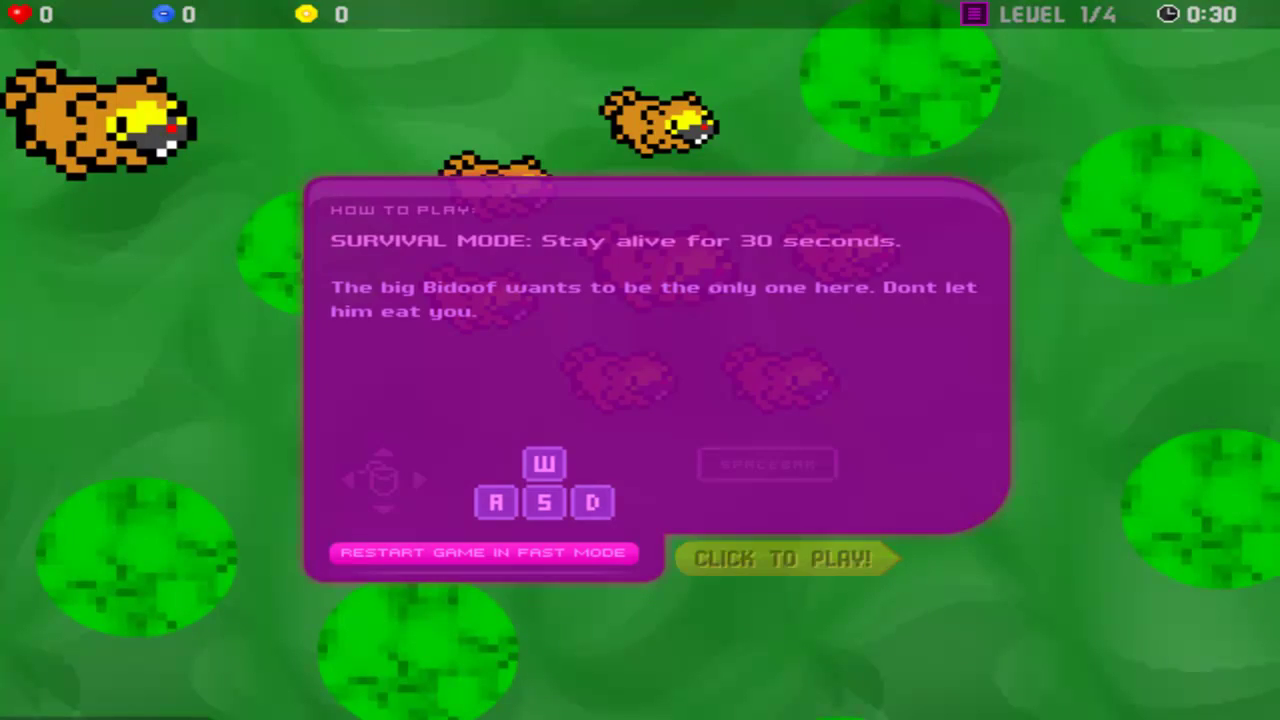
key(Left)
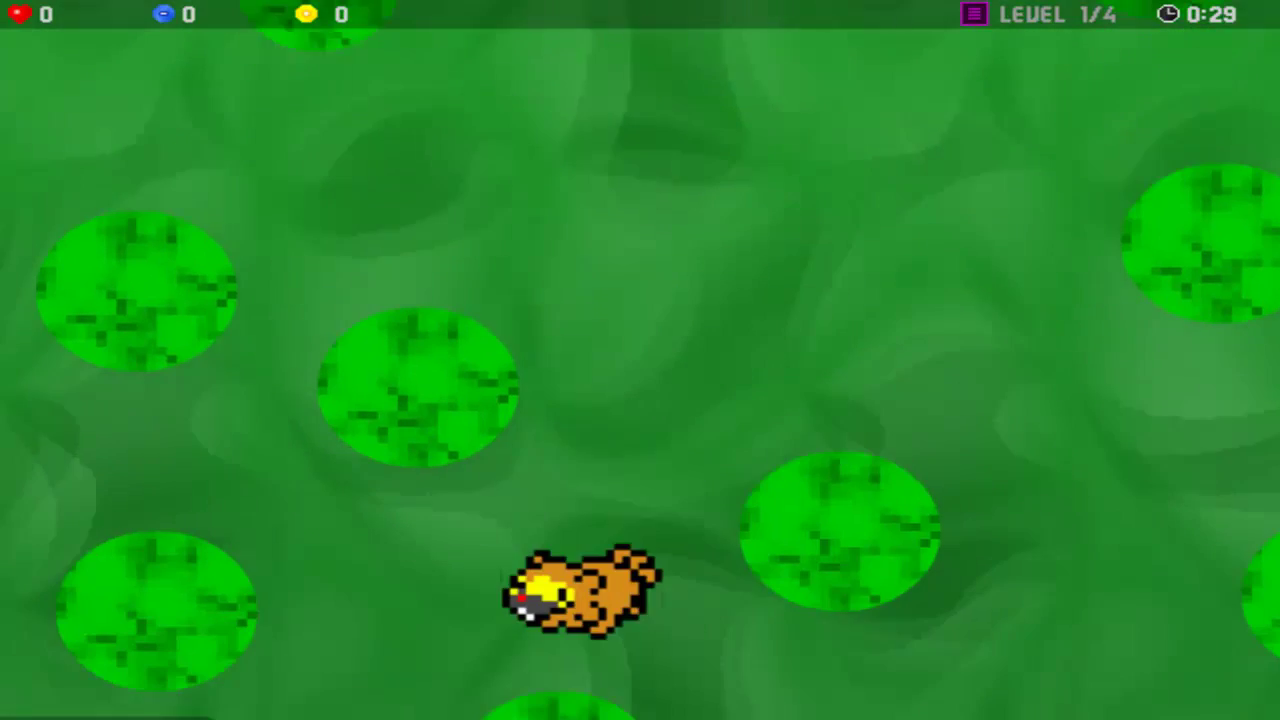
key(Right)
key(Left)
key(Right)
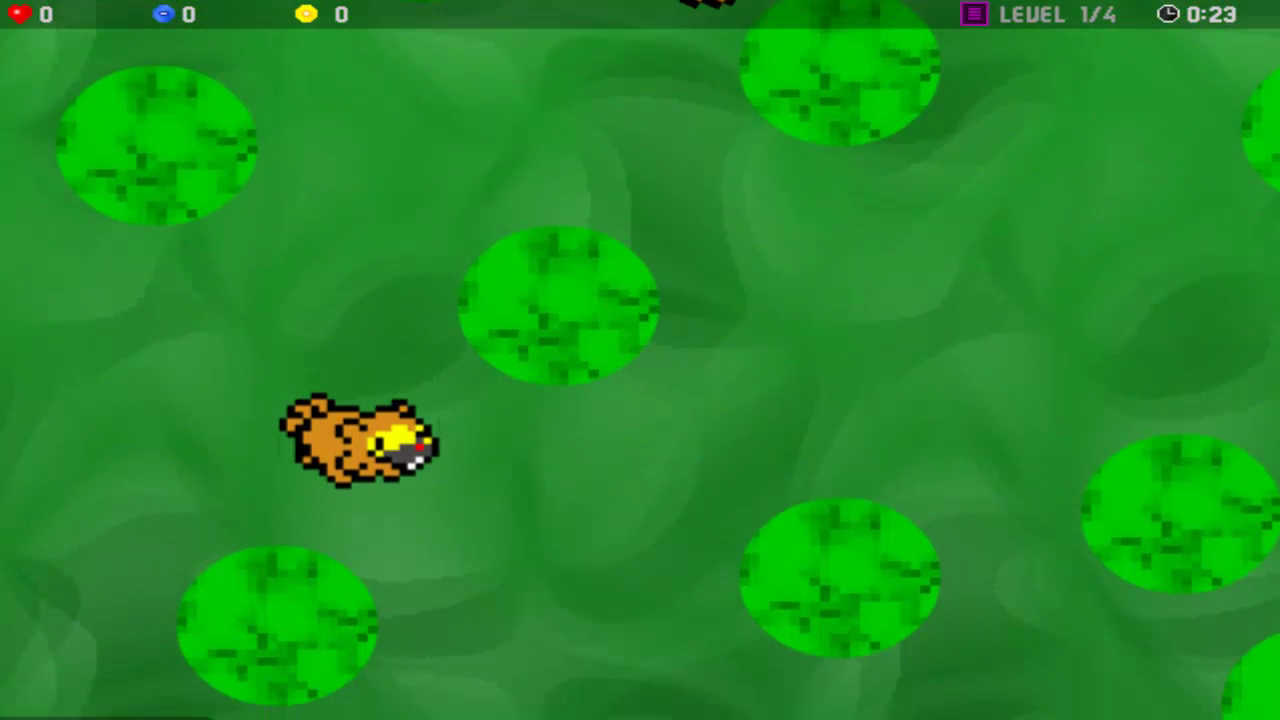
key(Left)
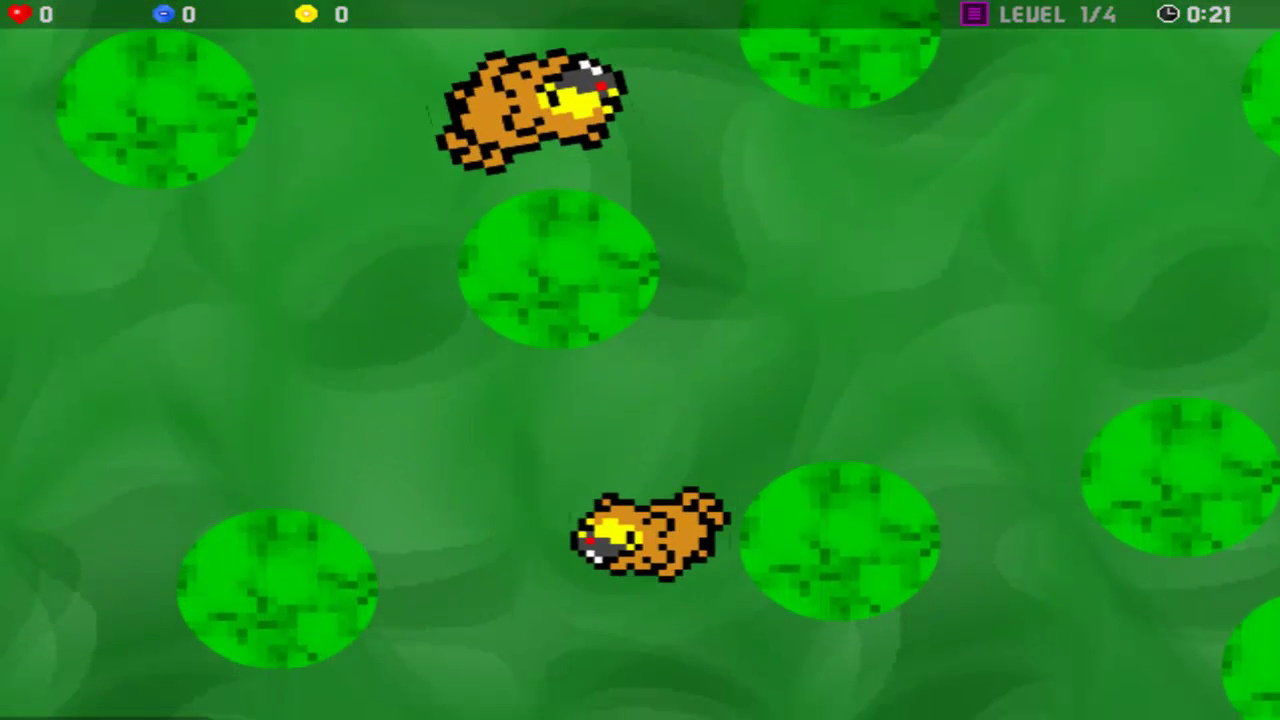
key(Right)
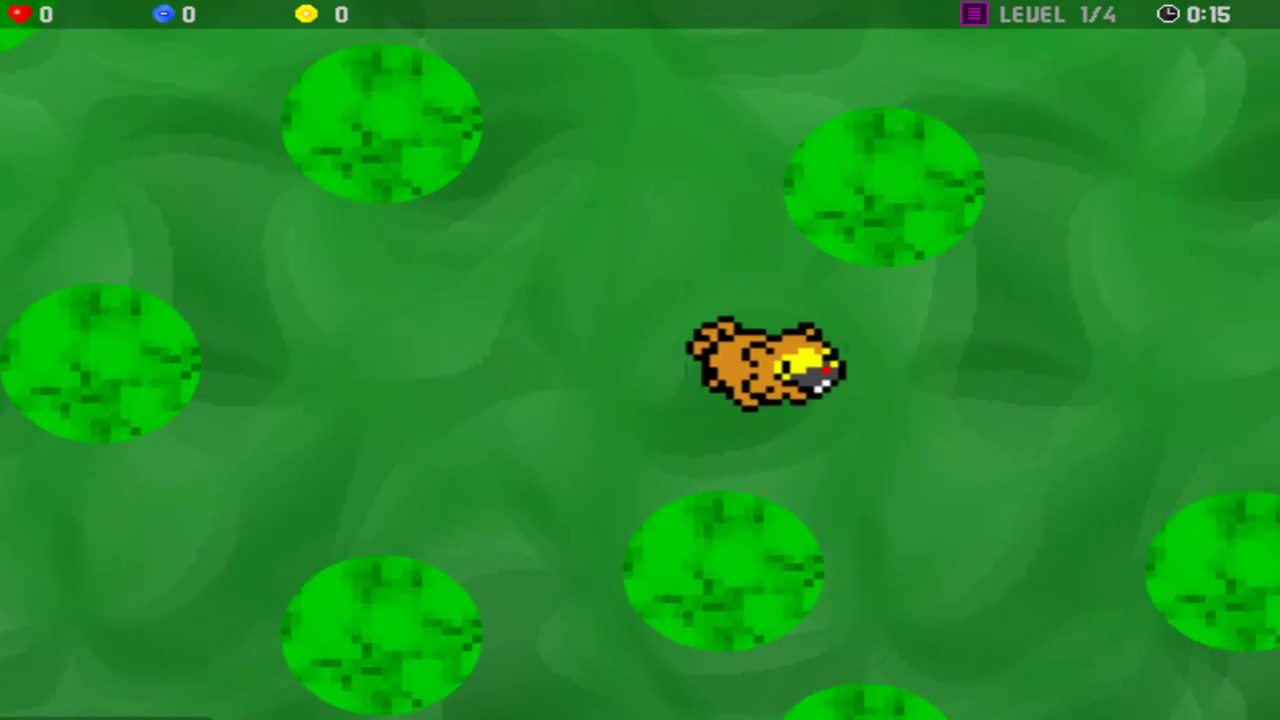
- Keep dodging the chasing Bidoof until the 30-second survival timer expires
key(Left)
key(Right)
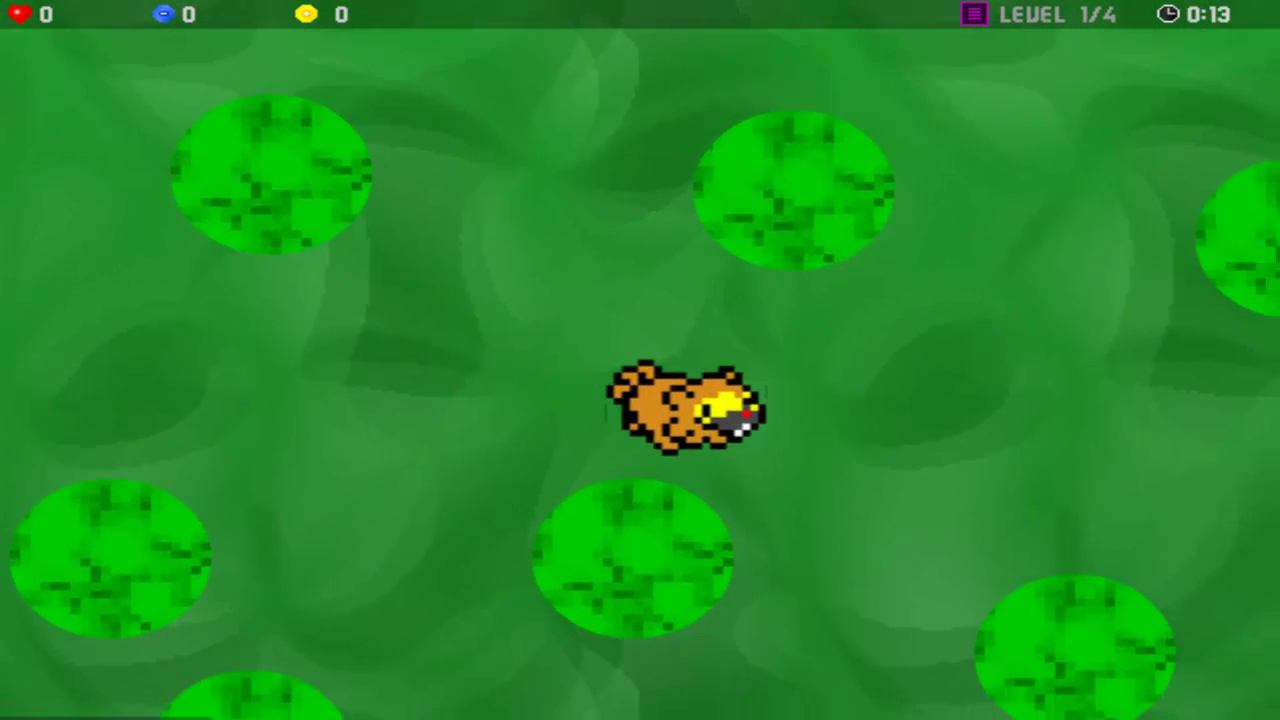
key(Left)
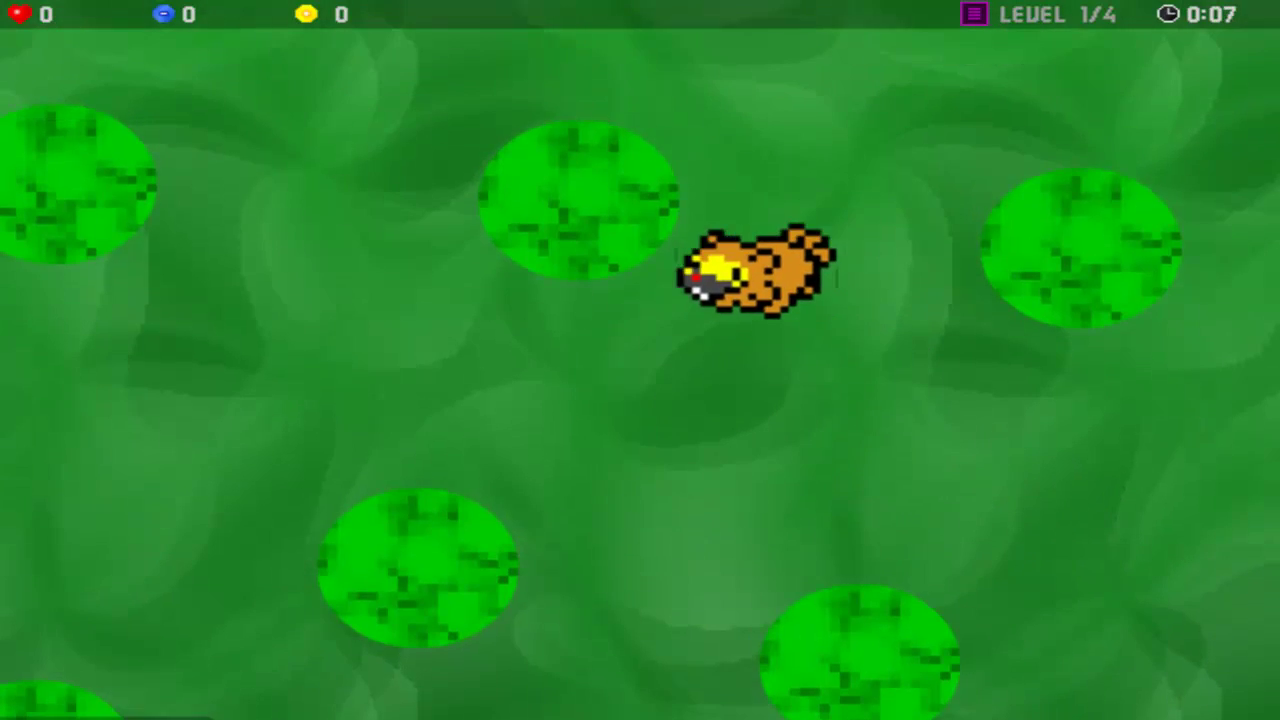
key(Right)
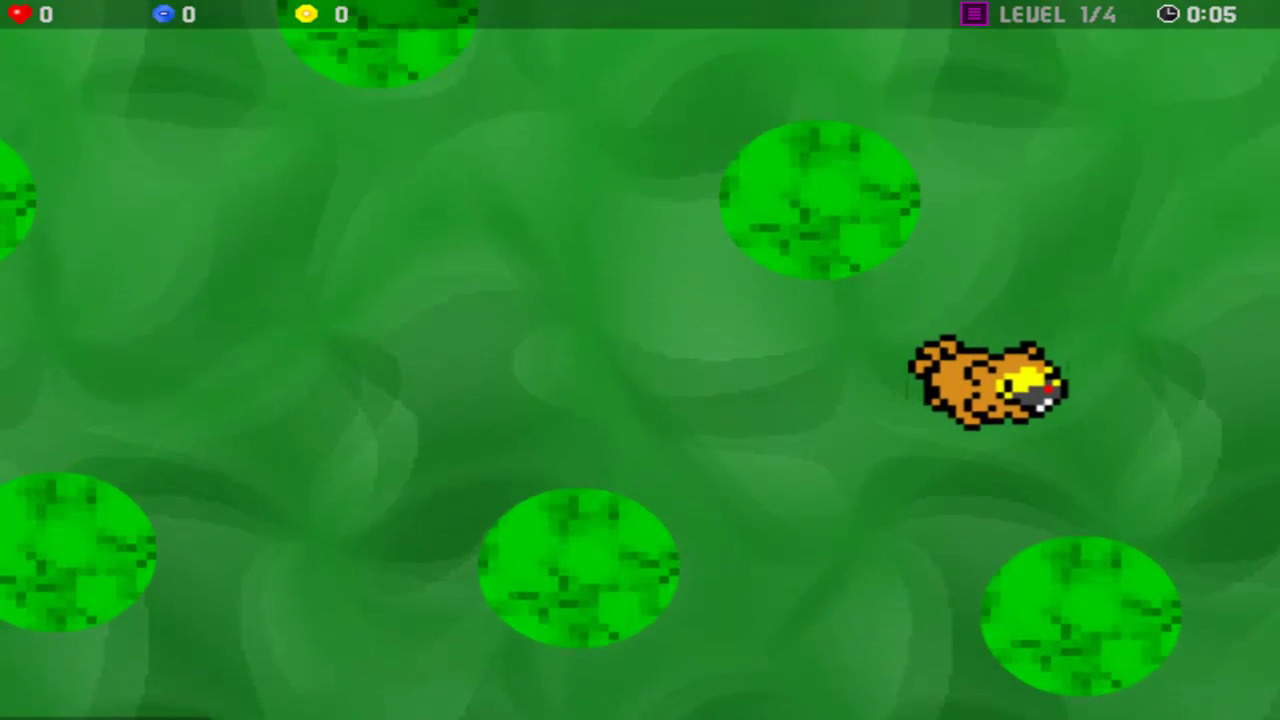
key(Left)
key(Right)
key(Left)
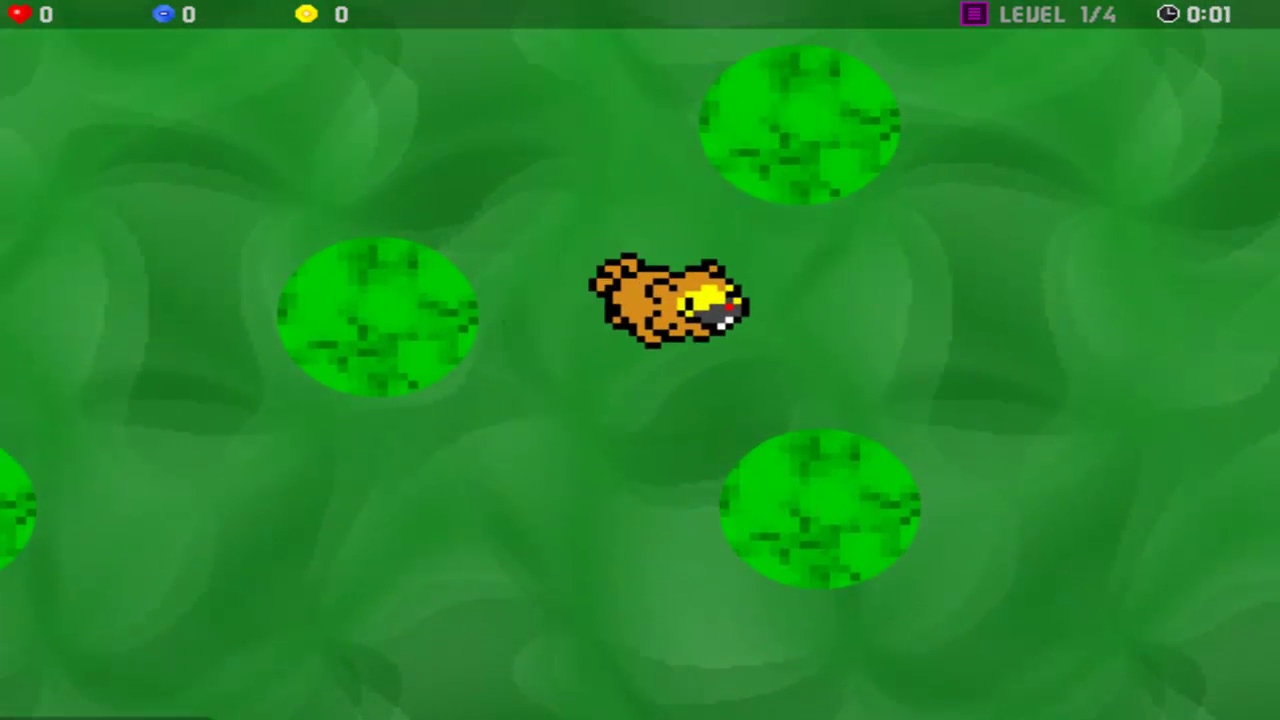
key(Left)
key(Right)
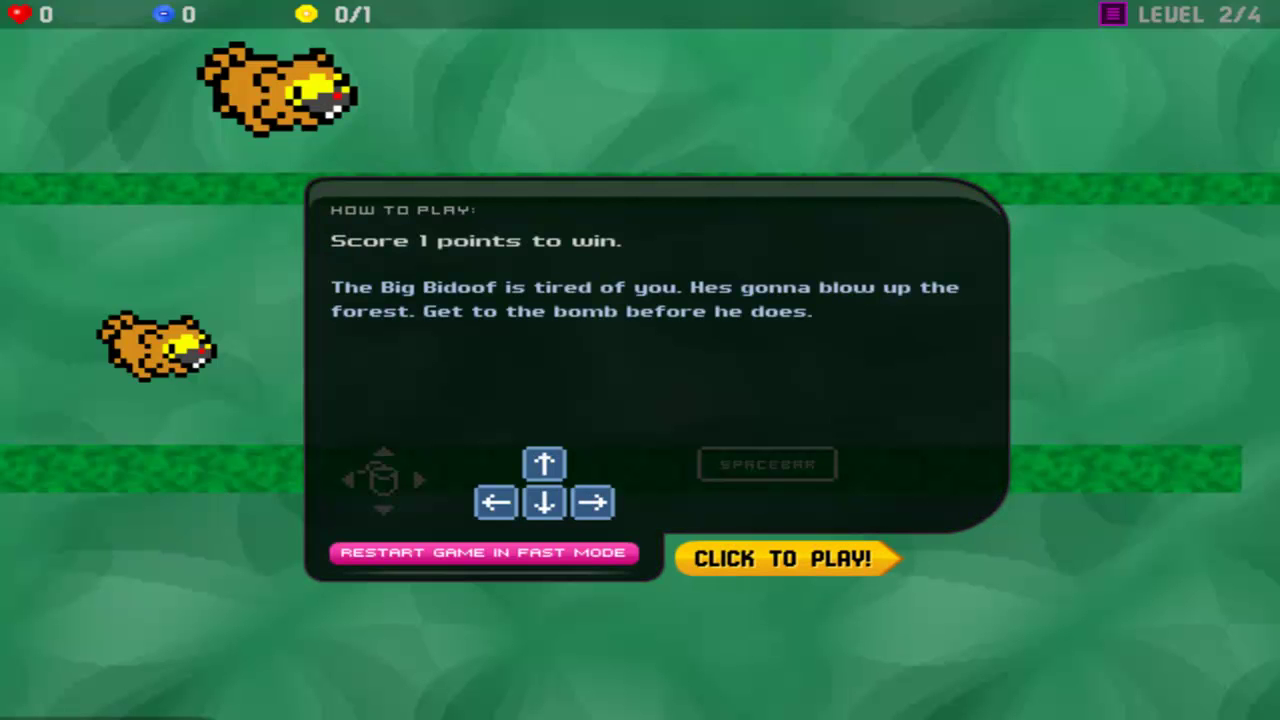
- Start level 2 and steer right and down through the maze
key(space)
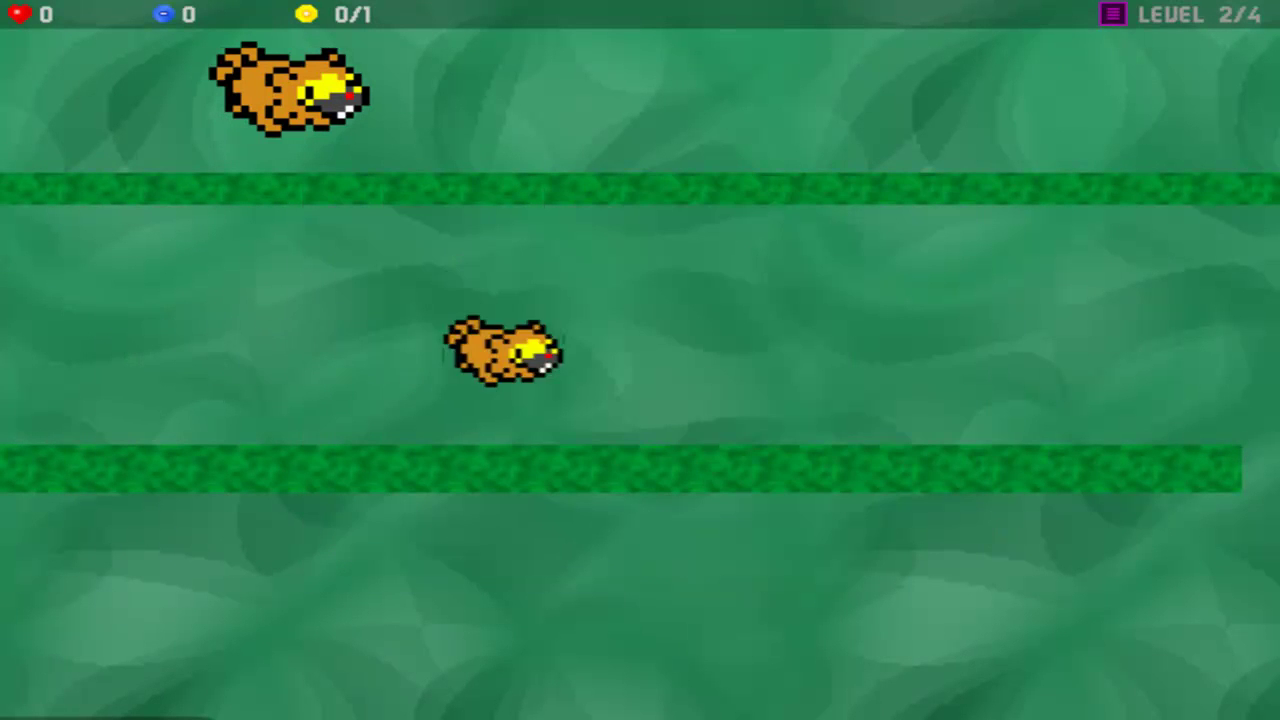
key(Right)
key(Left)
key(Right)
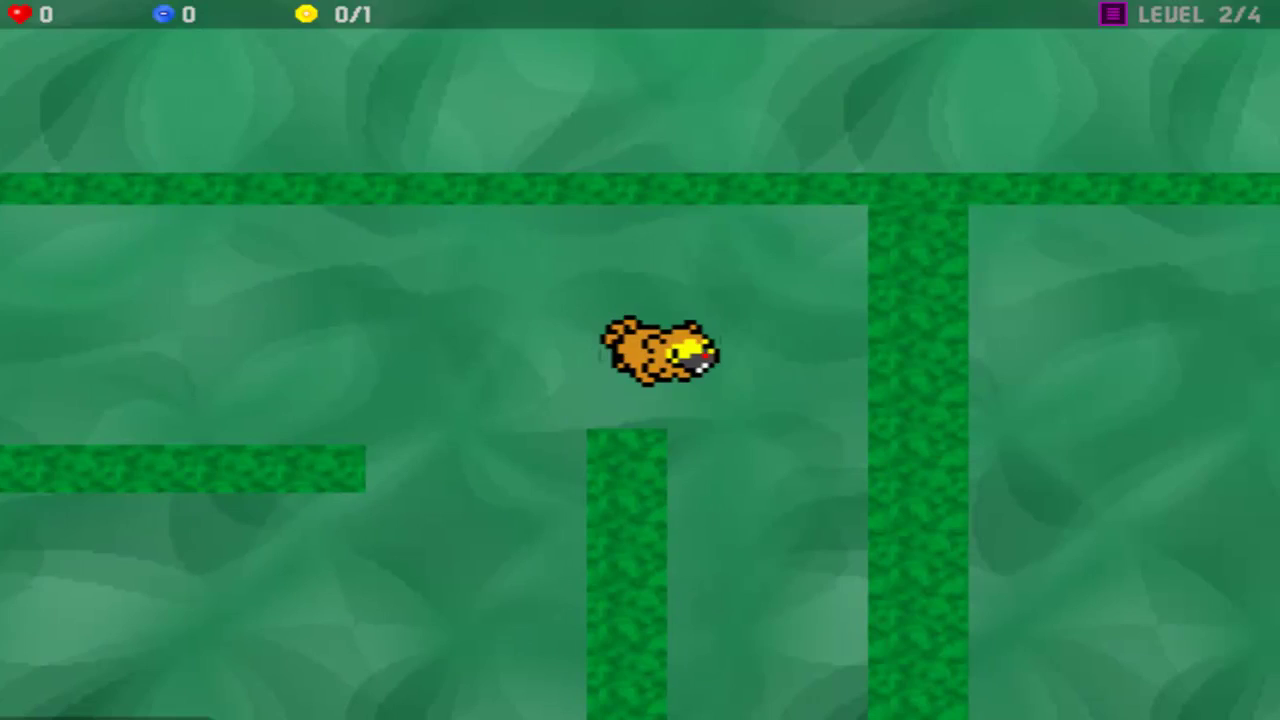
key(Down)
key(Left)
key(Right)
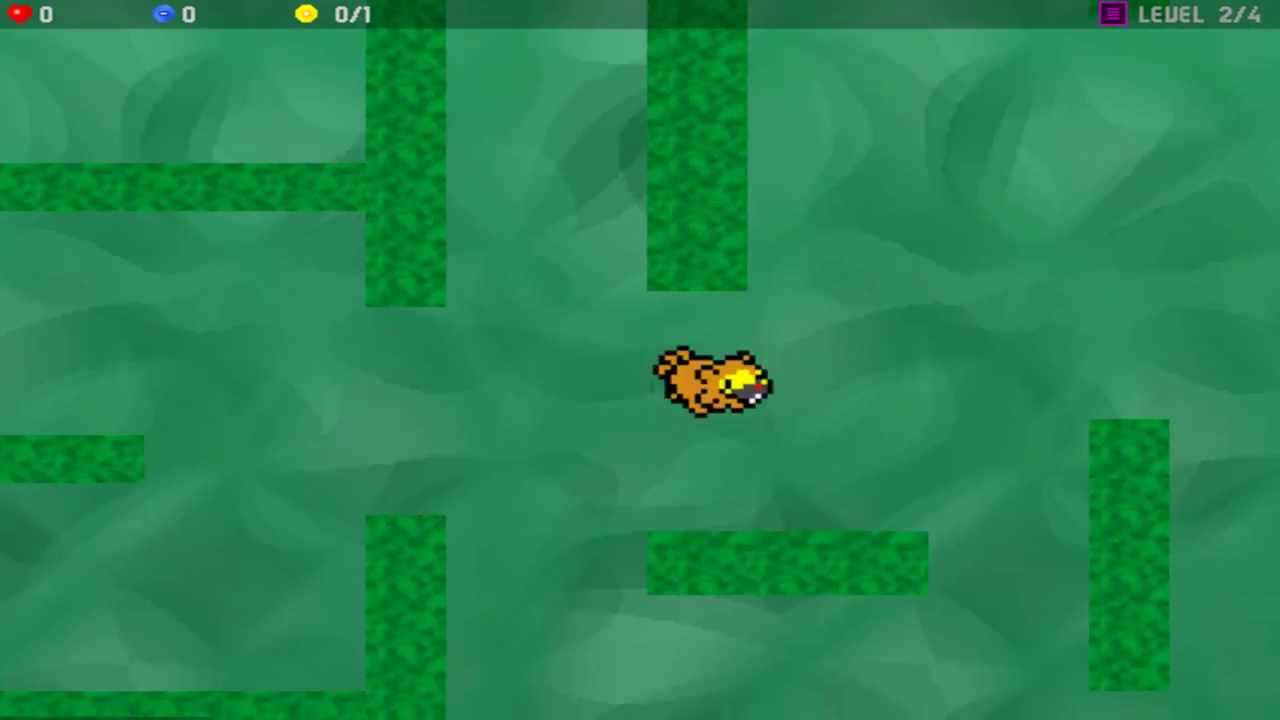
- Fly across the maze corridor and drift toward the bottom until the last life is lost
key(Left)
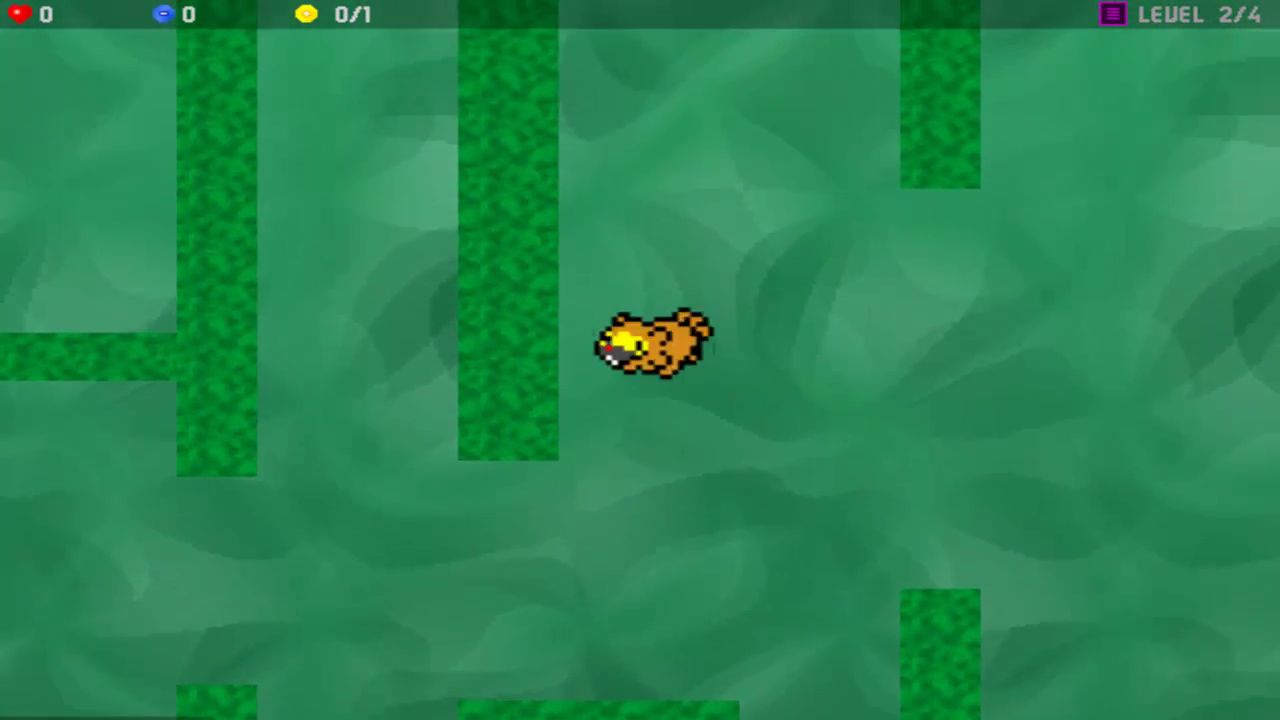
key(Right)
key(Left)
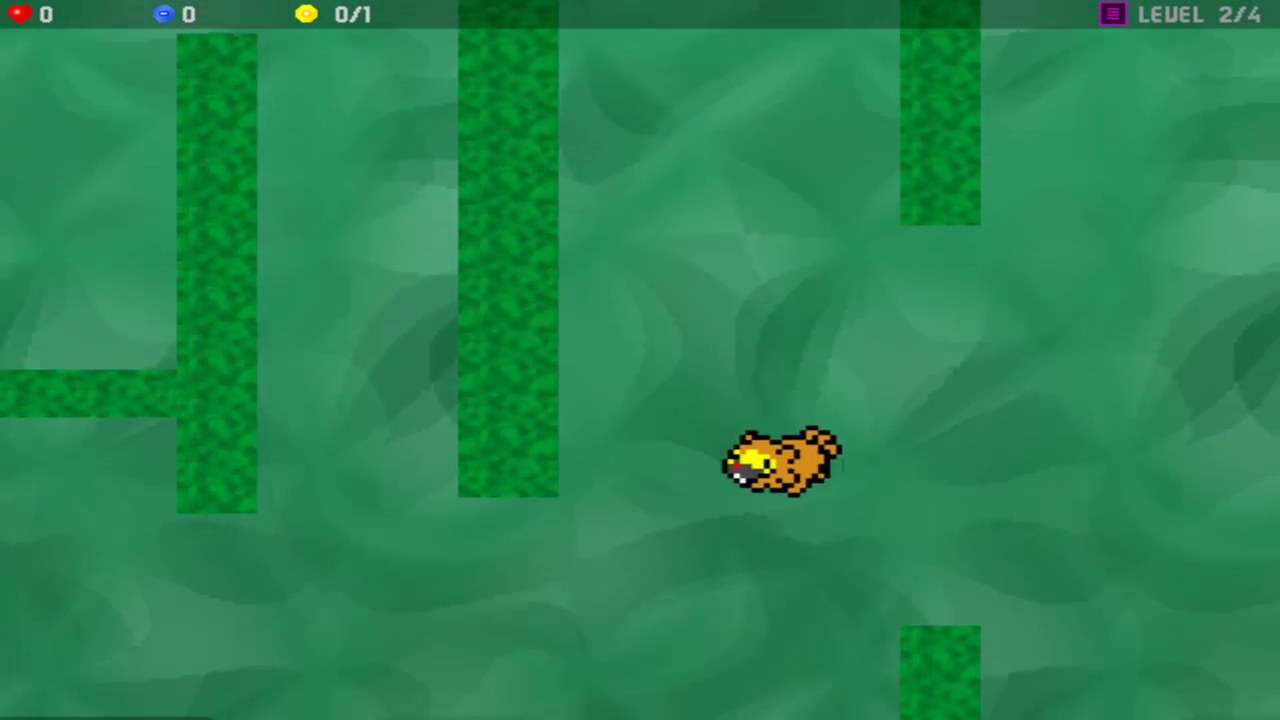
key(Right)
key(Left)
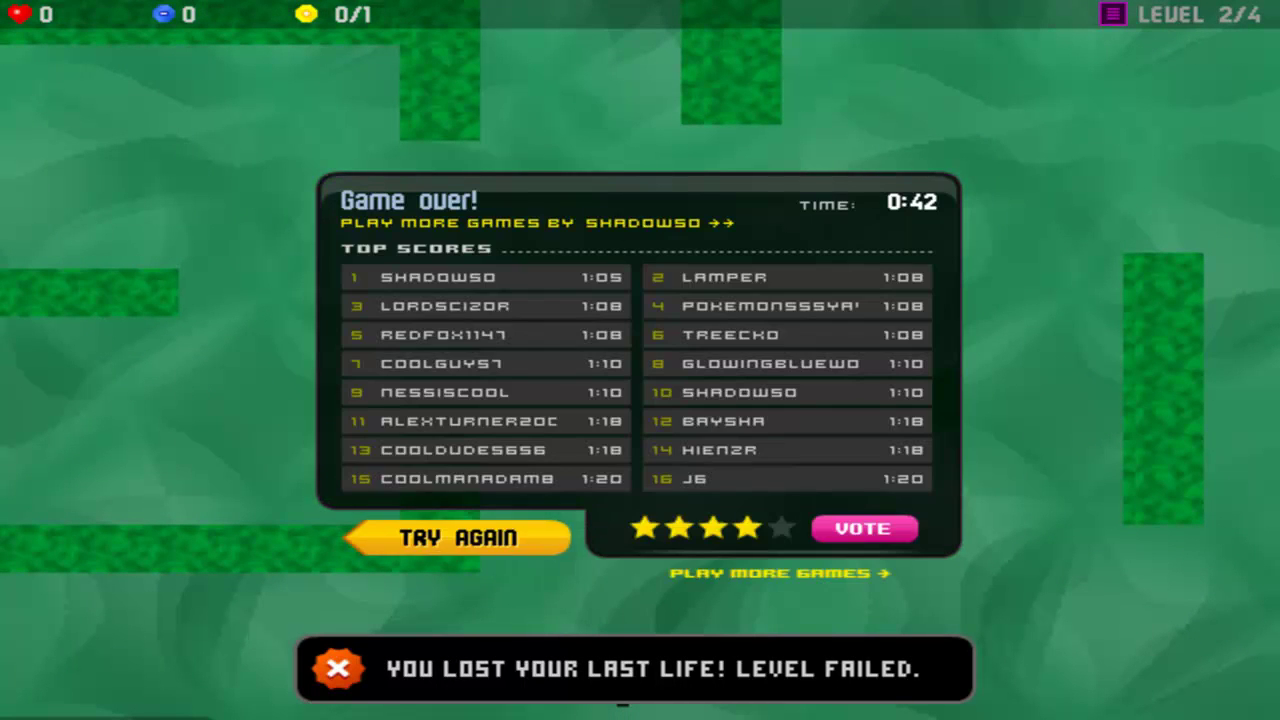
- Retry level 2 after the game over and steer Bidoof right past the walls
click(458, 537)
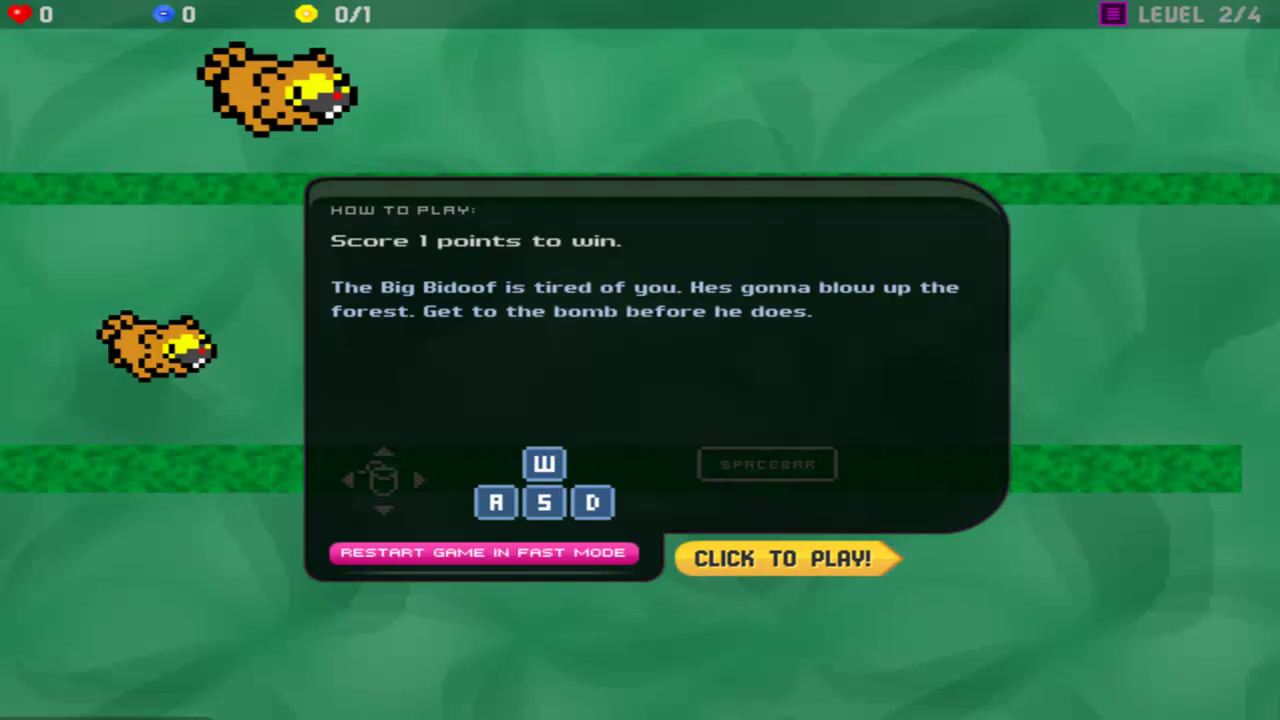
key(d)
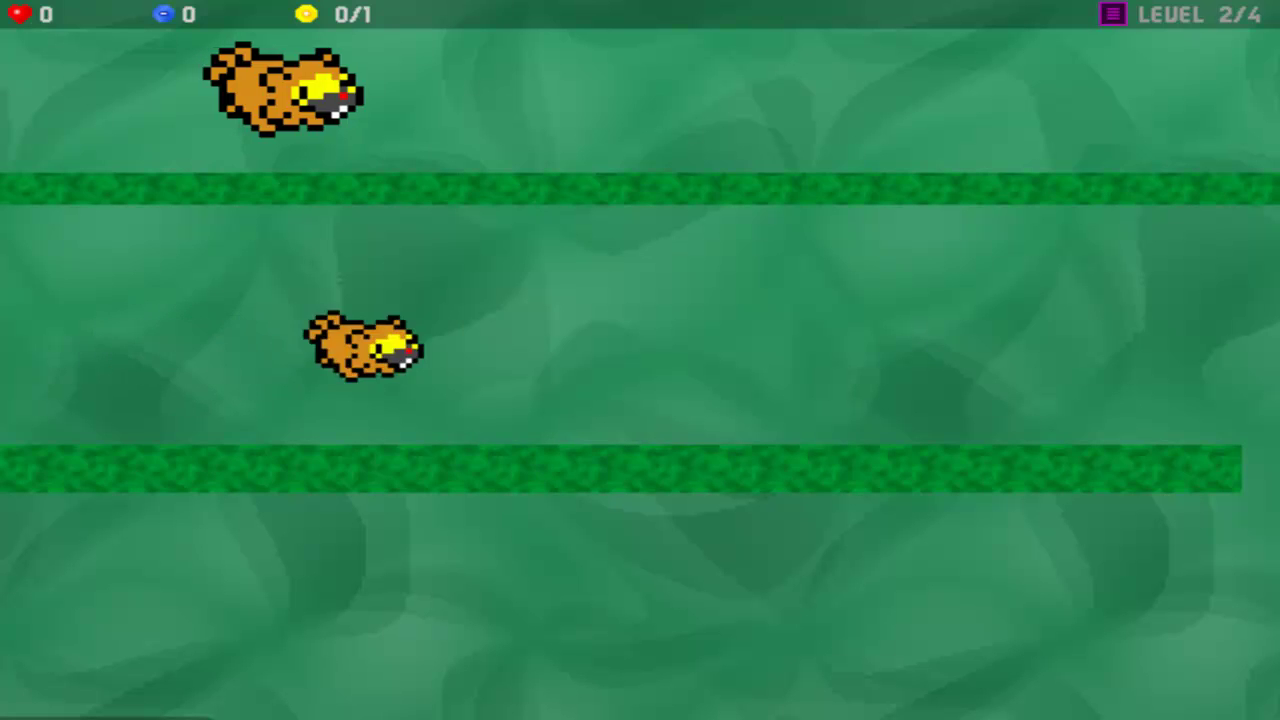
key(a)
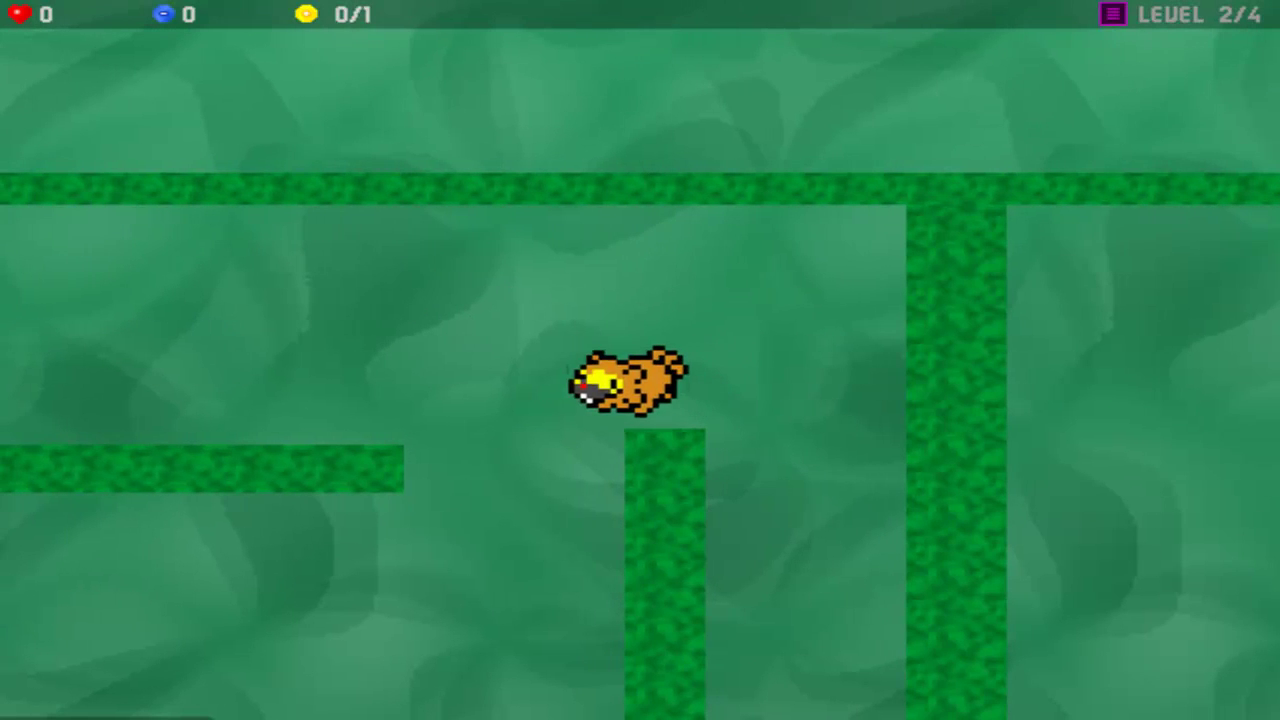
key(d)
key(a)
- Guide Bidoof up through the gap and collect the level's single gem
key(d)
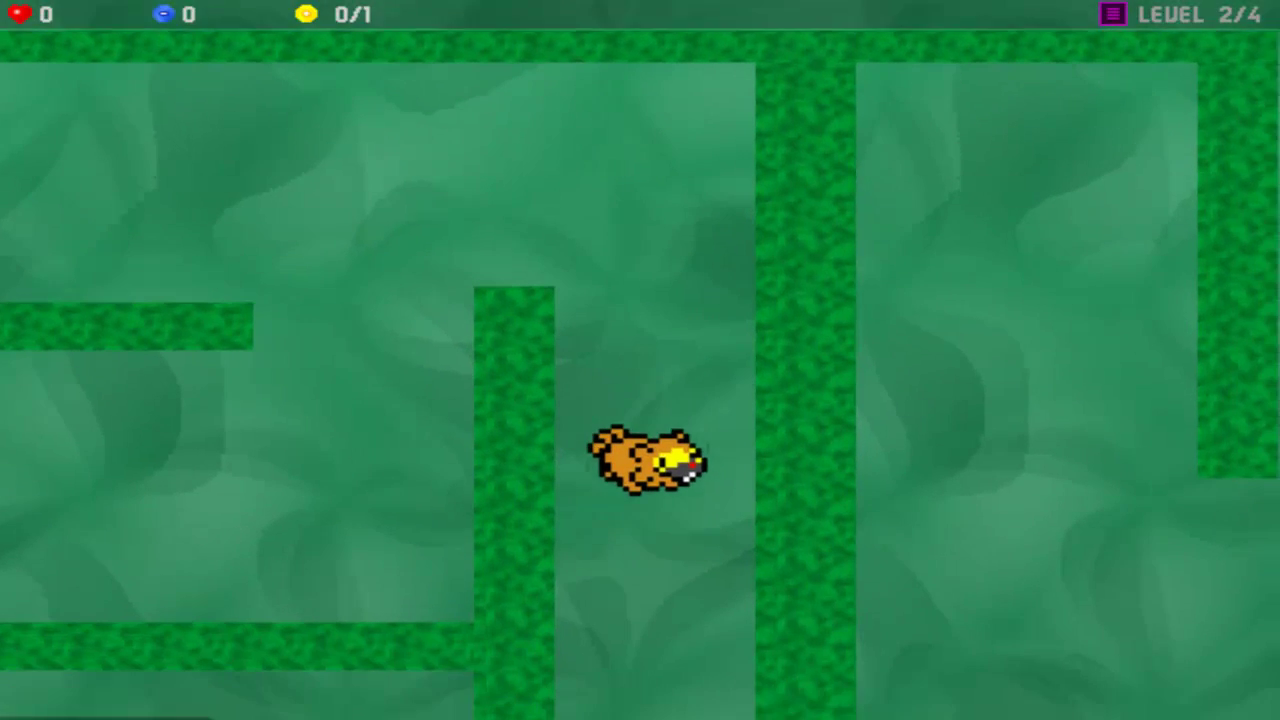
key(a)
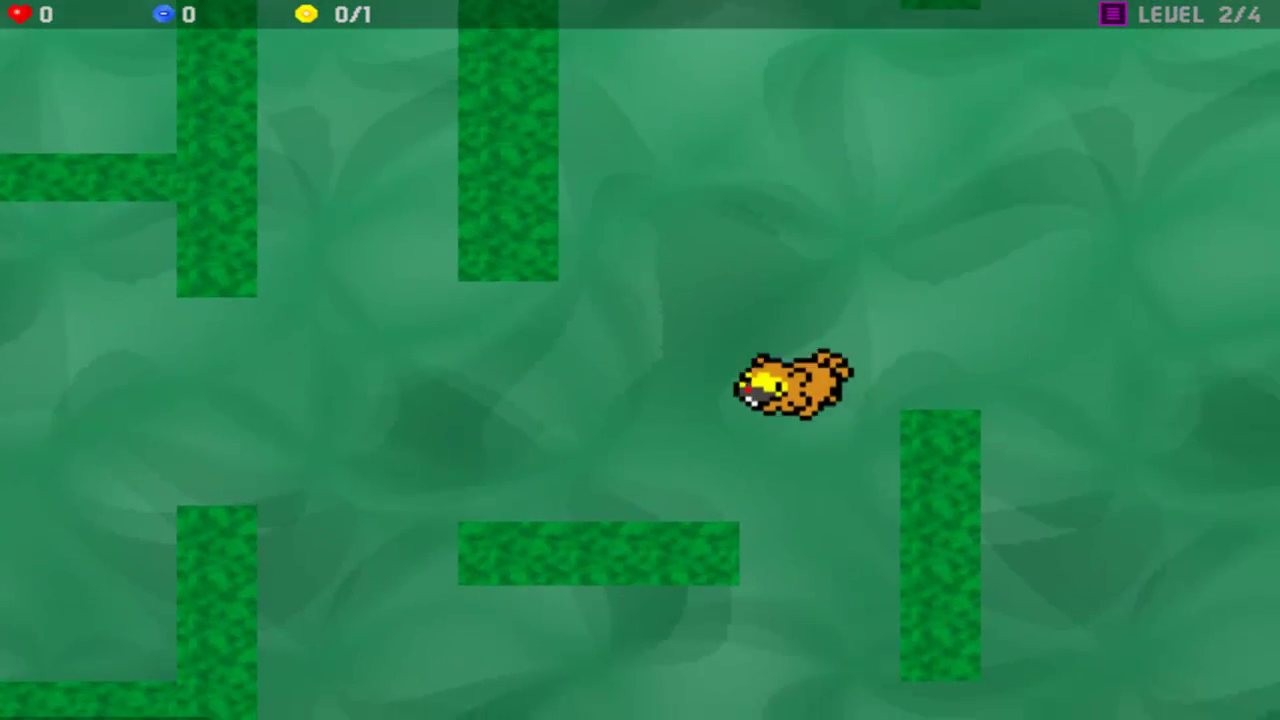
key(d)
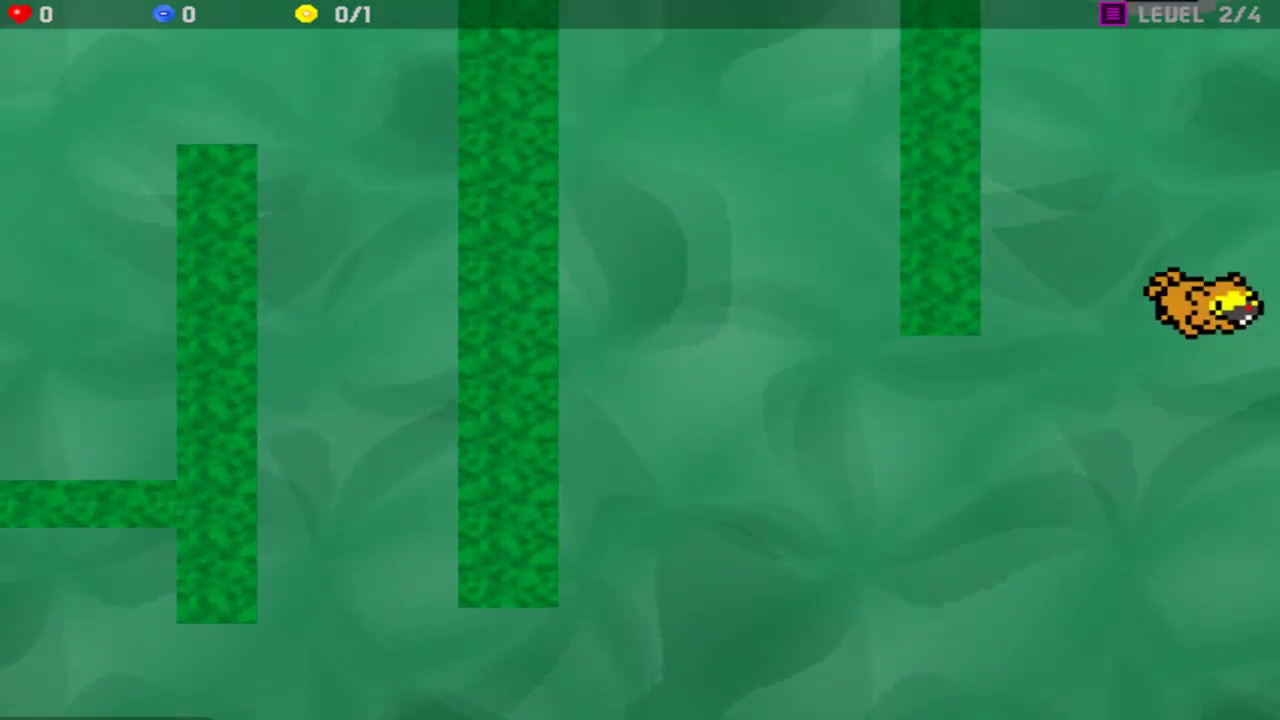
key(a)
key(d)
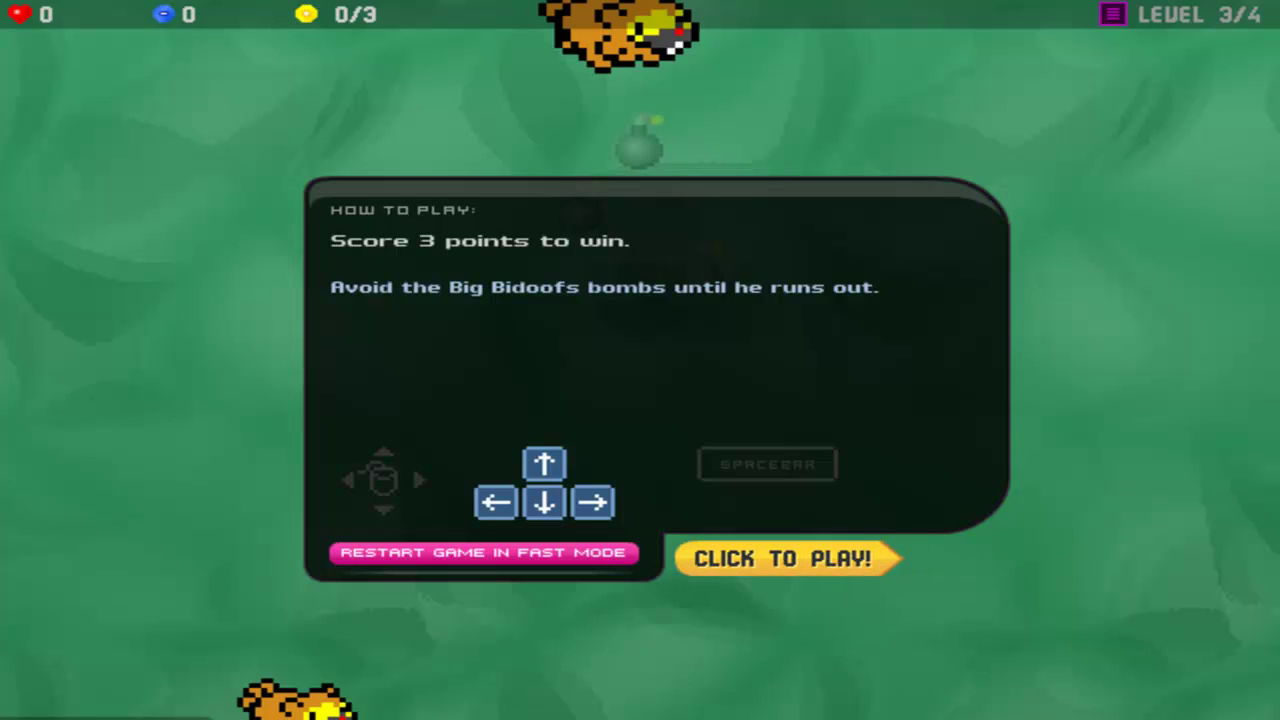
- Start level 3, running along the floor and jumping over Big Bidoof's falling bombs
key(space)
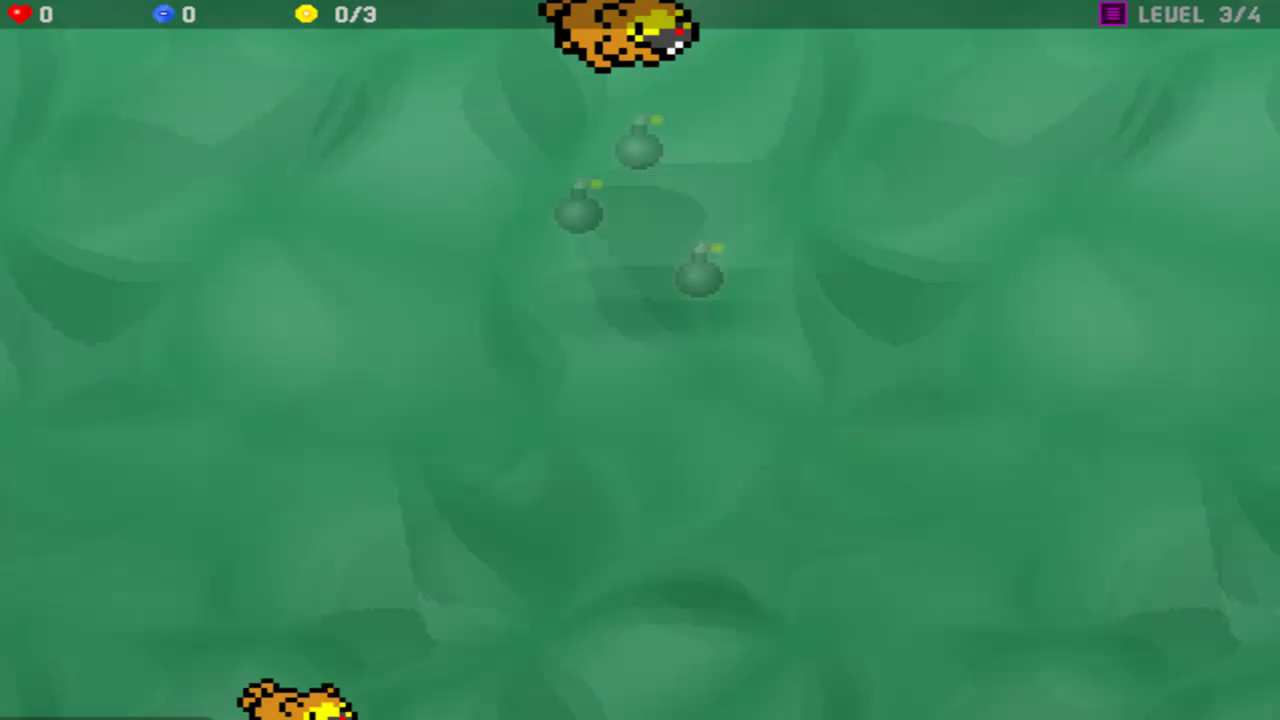
key(a)
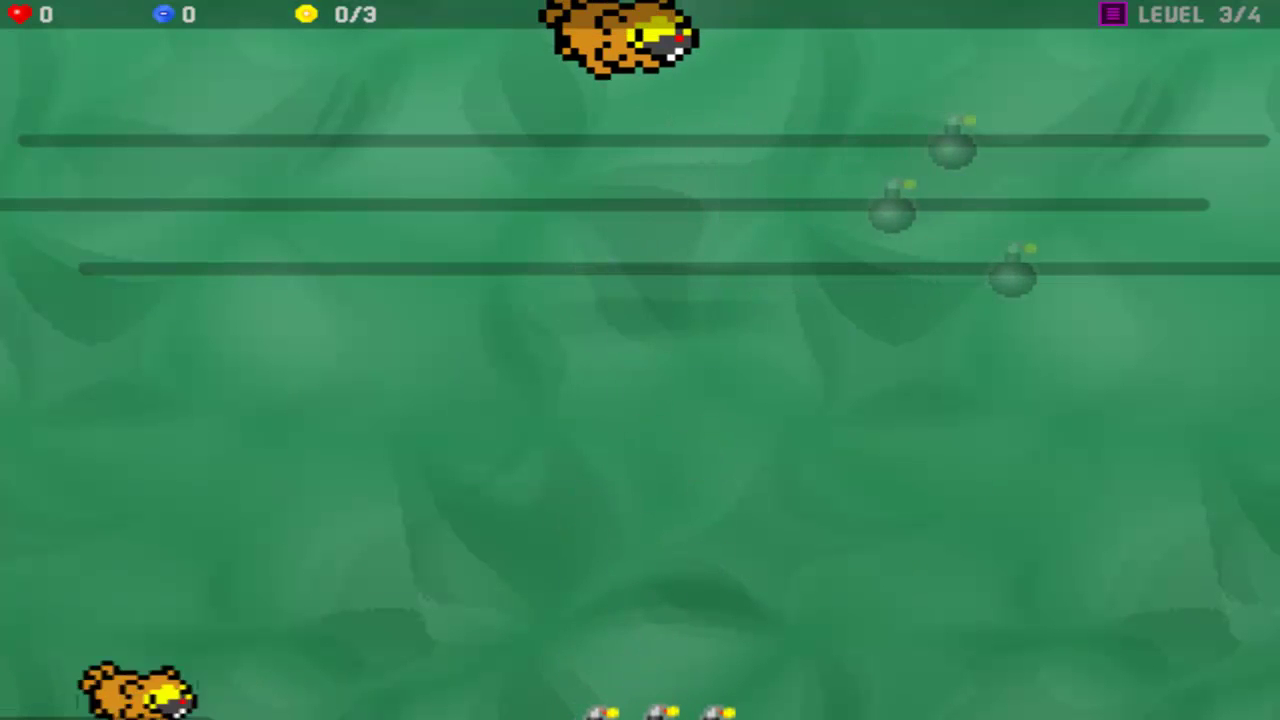
key(space)
key(space)
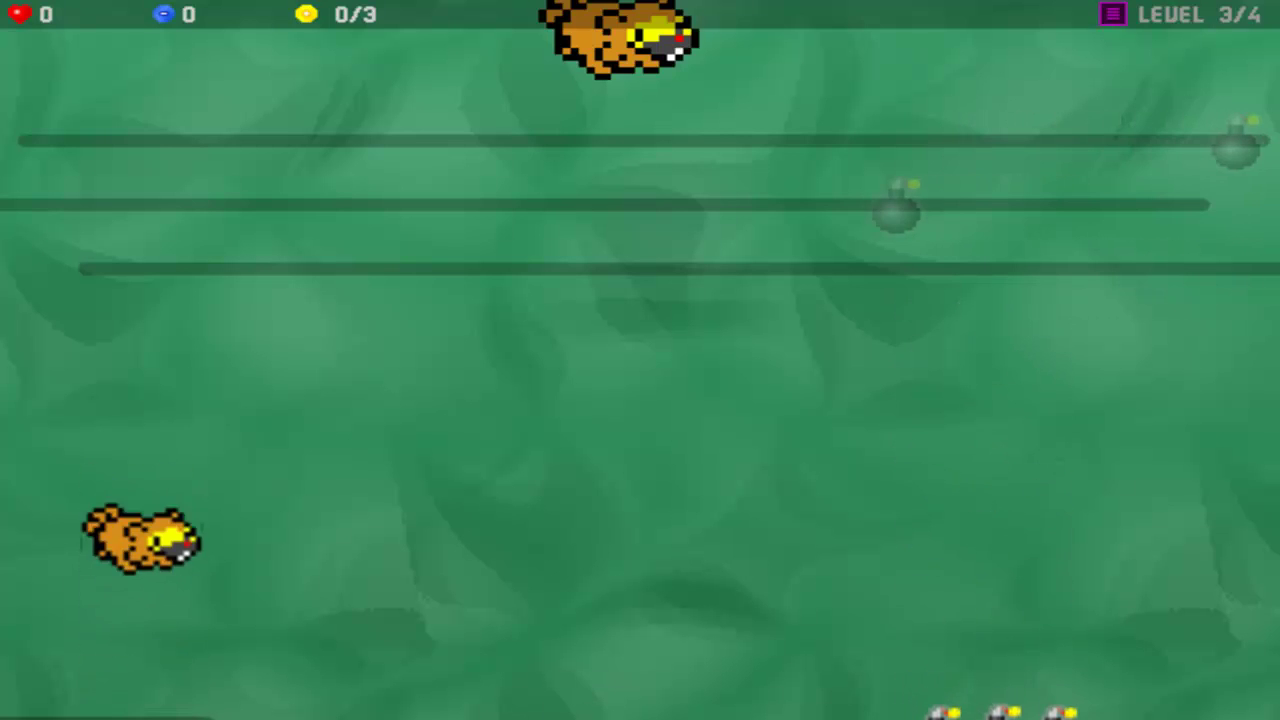
key(space)
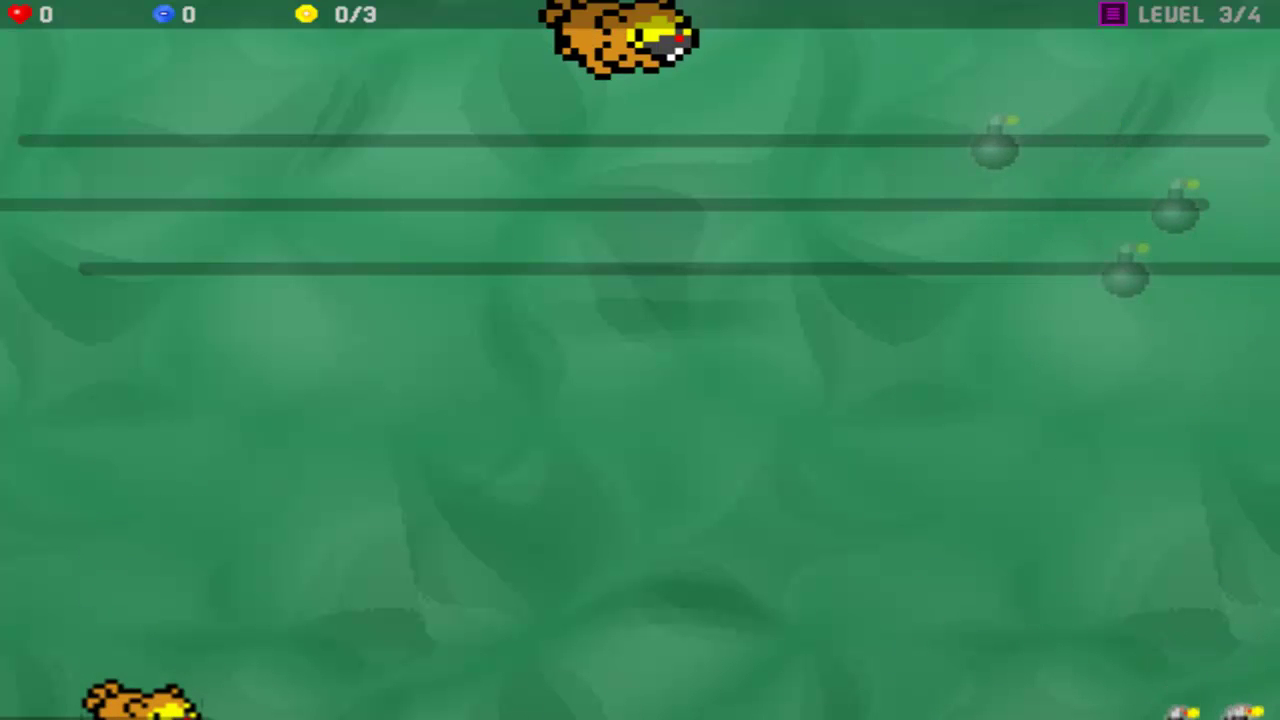
key(Right)
key(space)
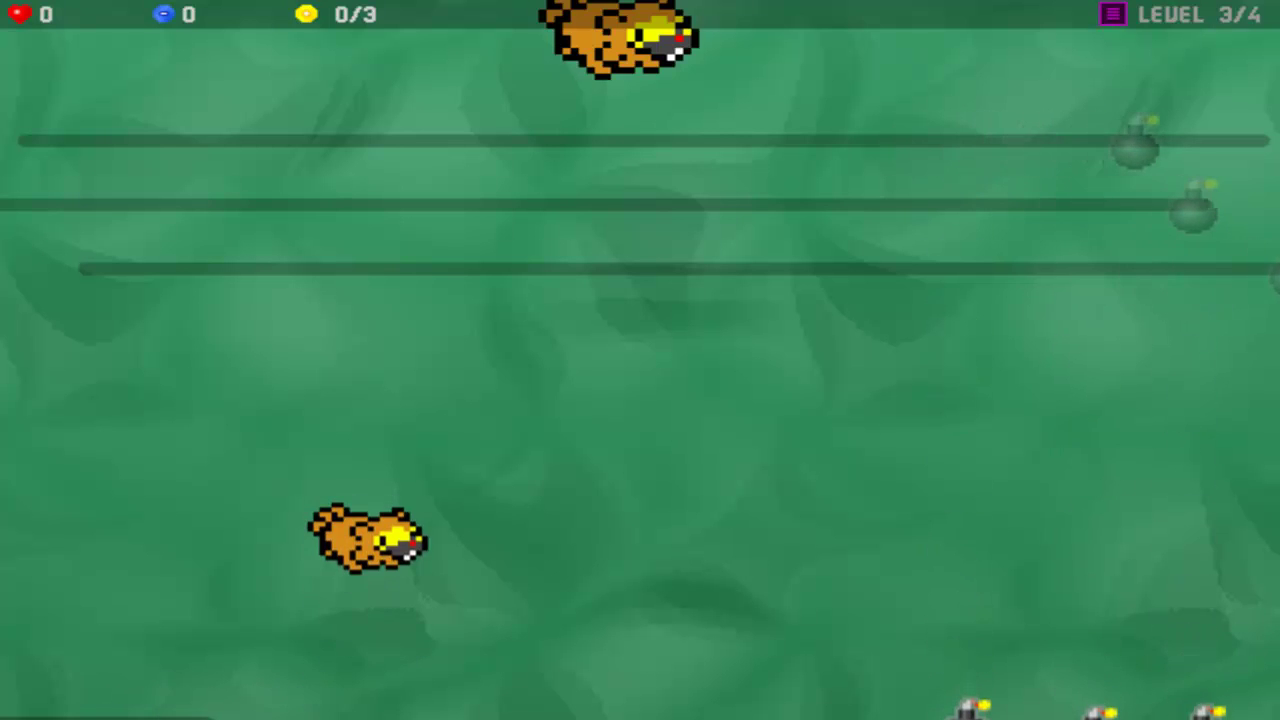
- Keep jumping and dodging the bombs until the score reaches 3/3
key(space)
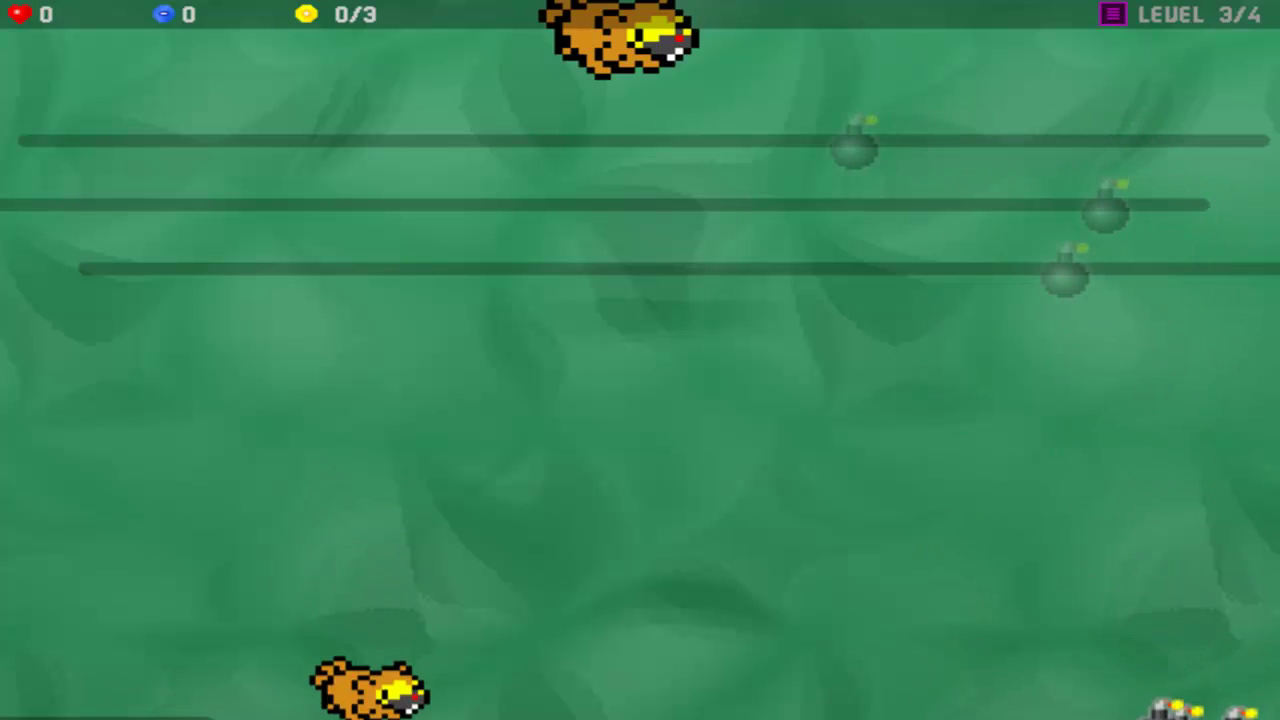
key(space)
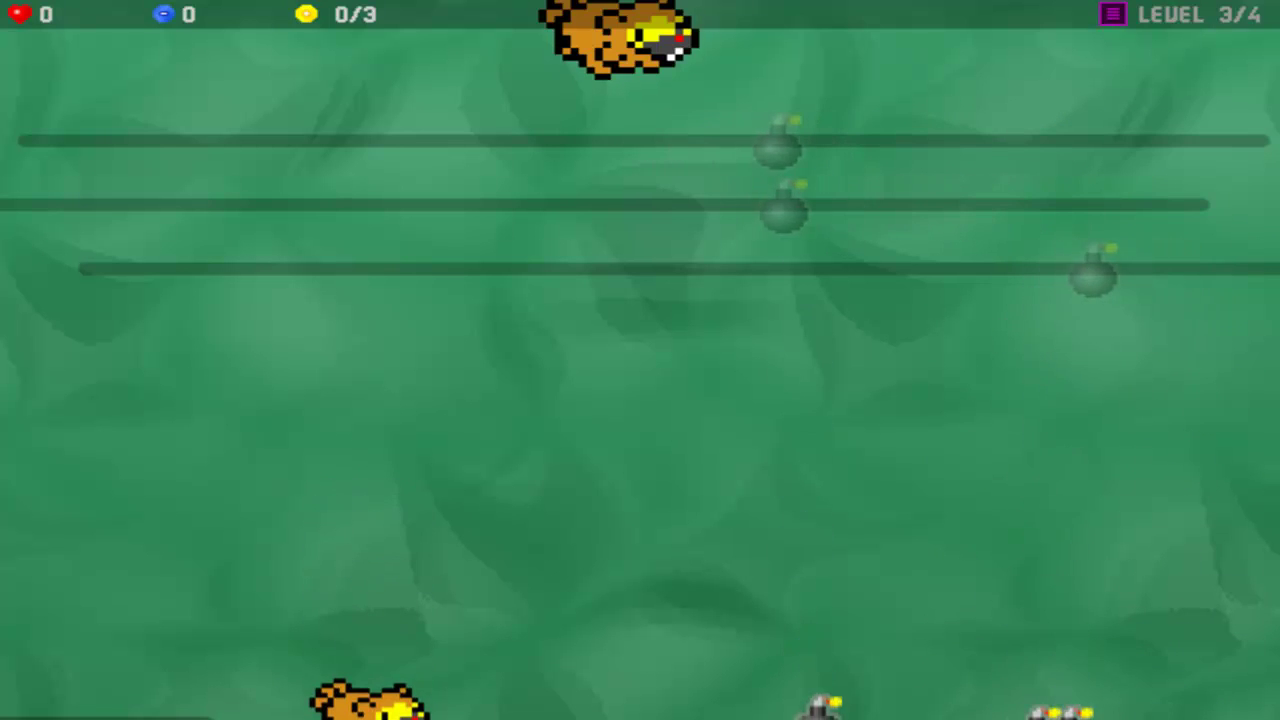
key(Left)
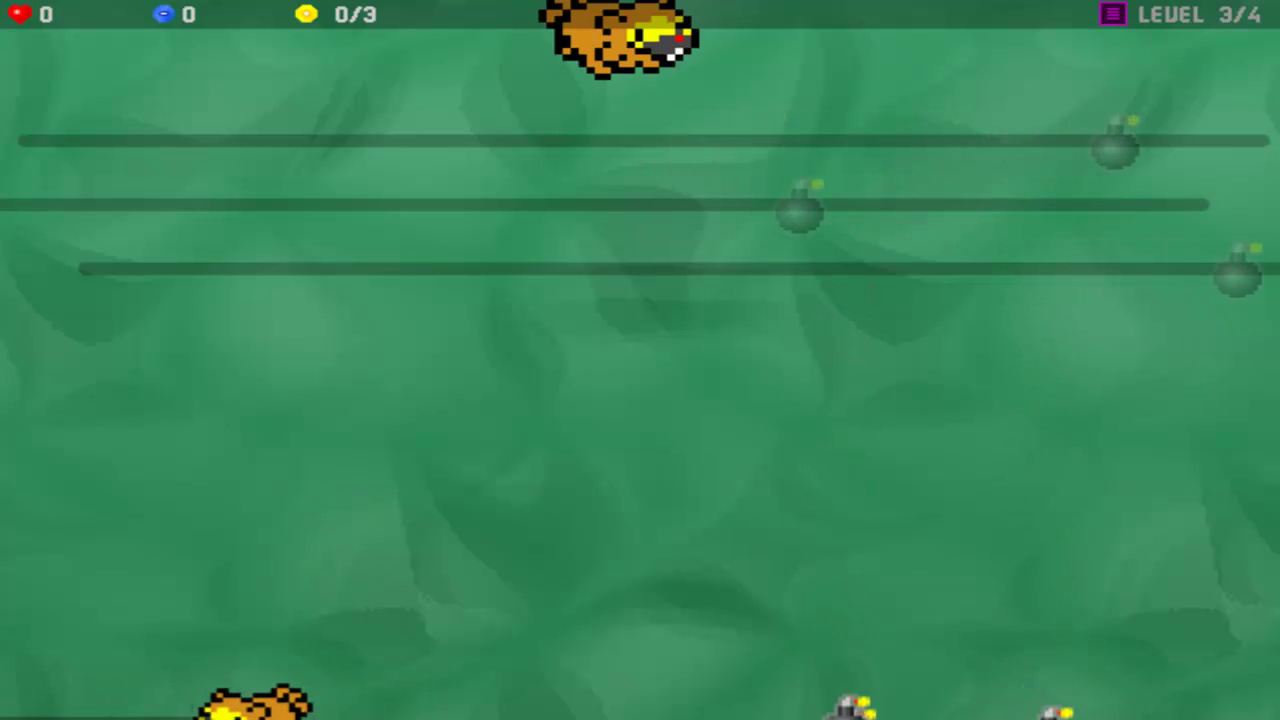
key(space)
key(space)
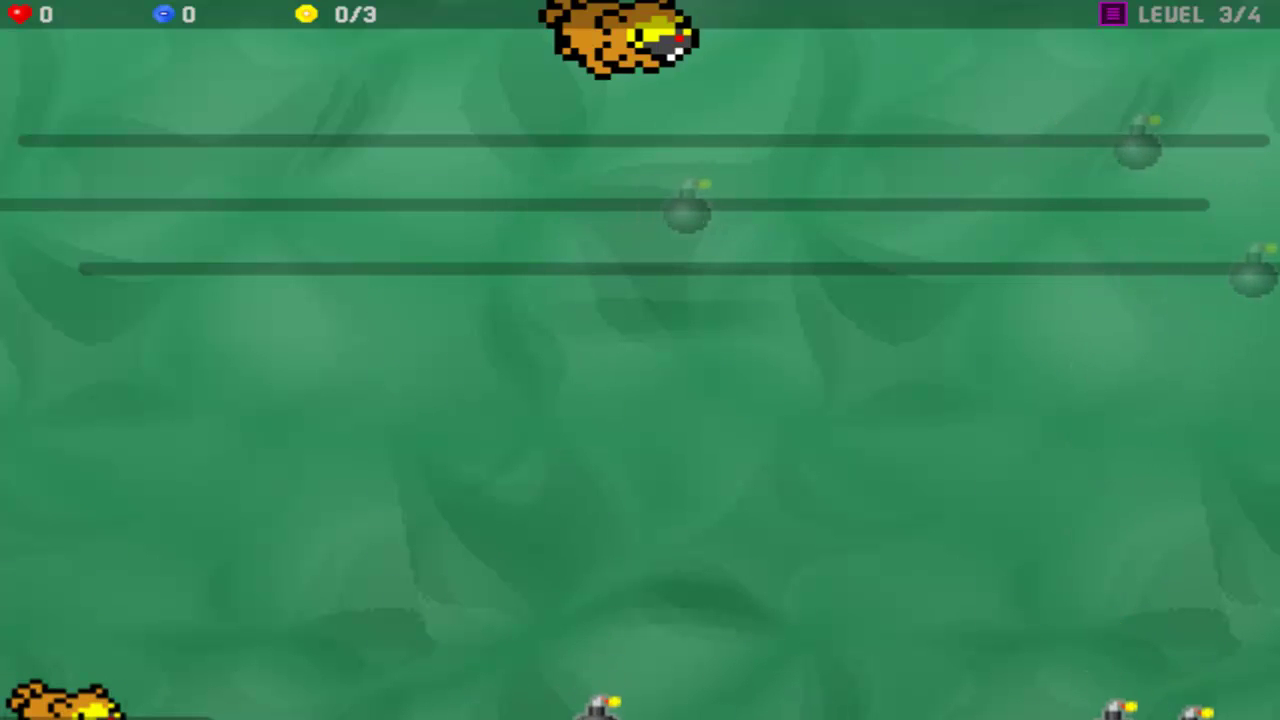
key(space)
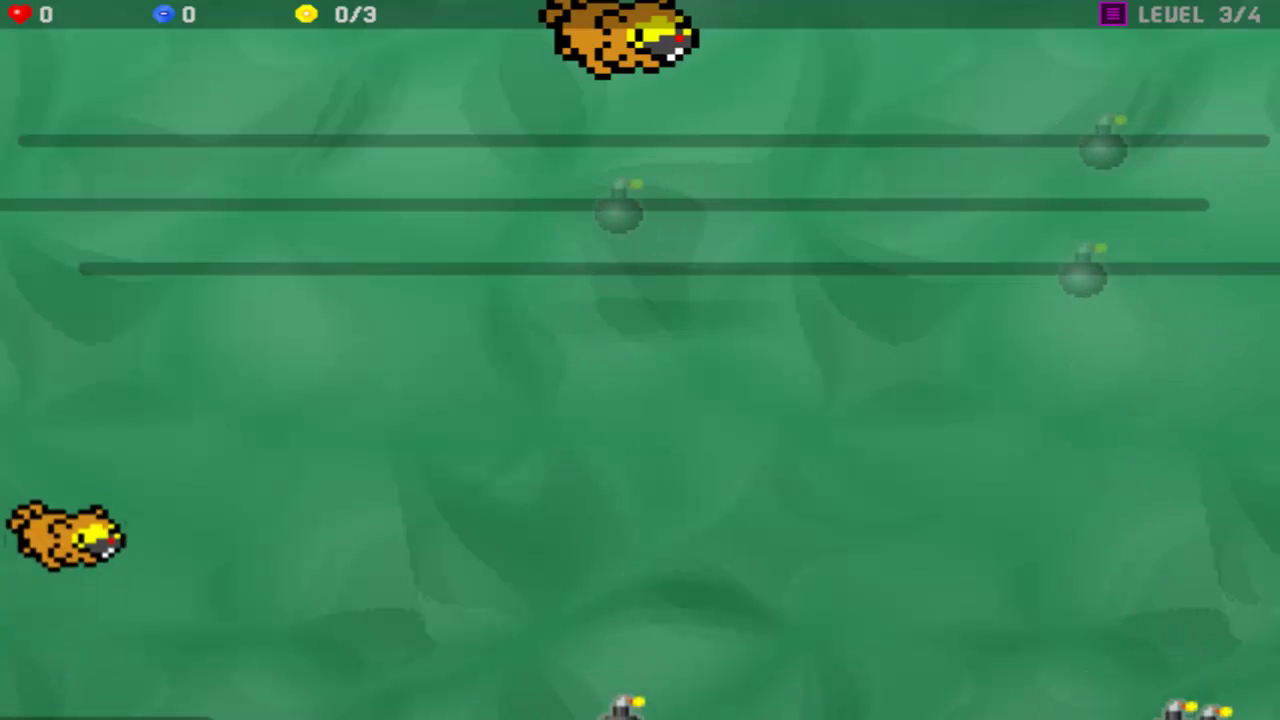
key(space)
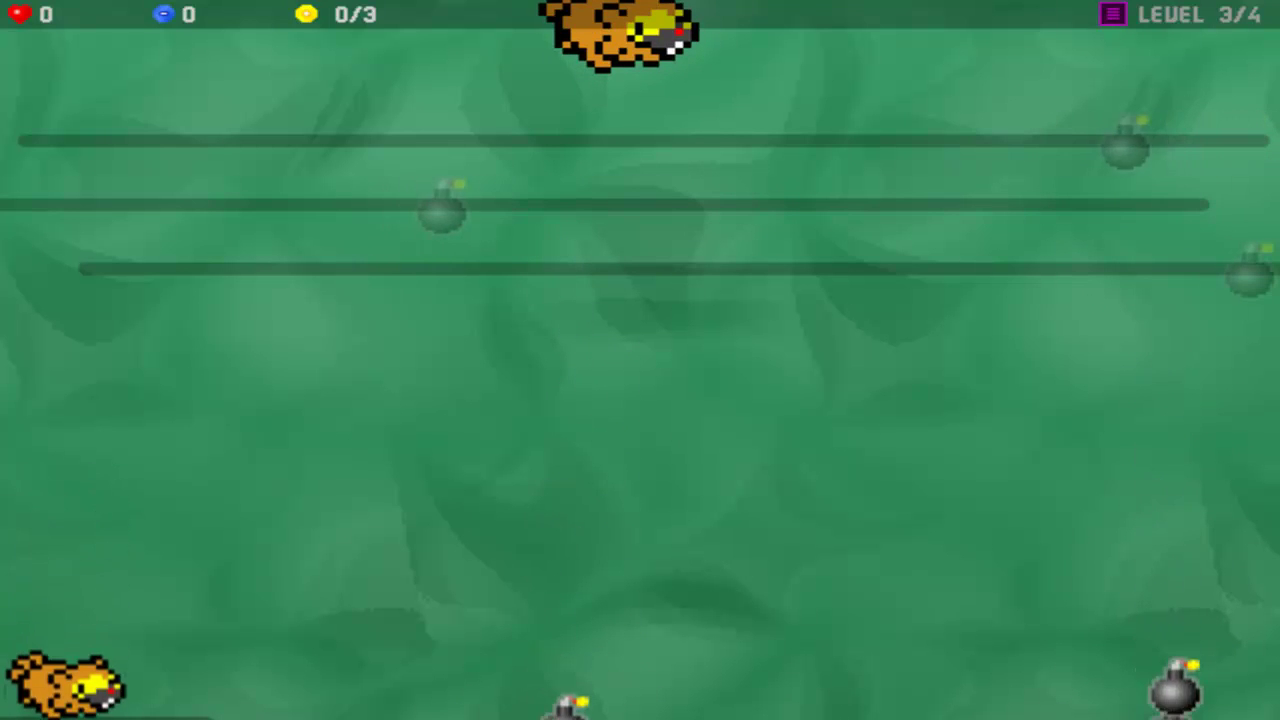
key(space)
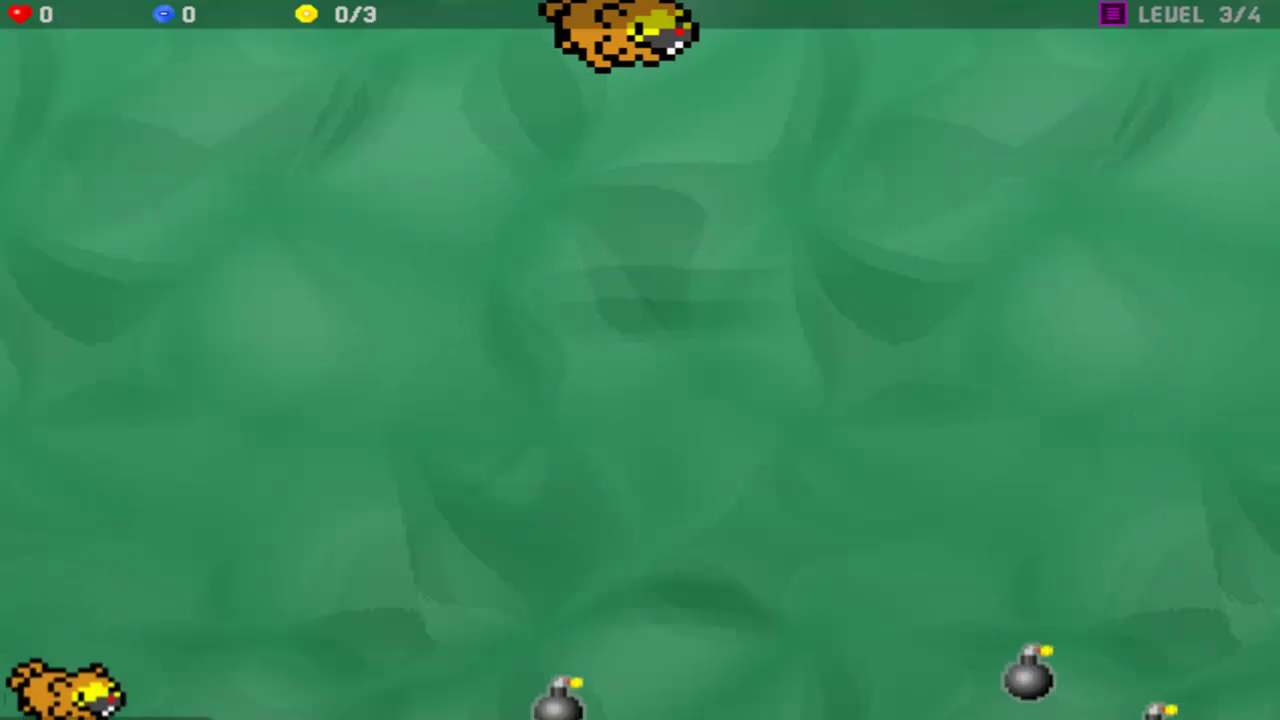
key(space)
key(space)
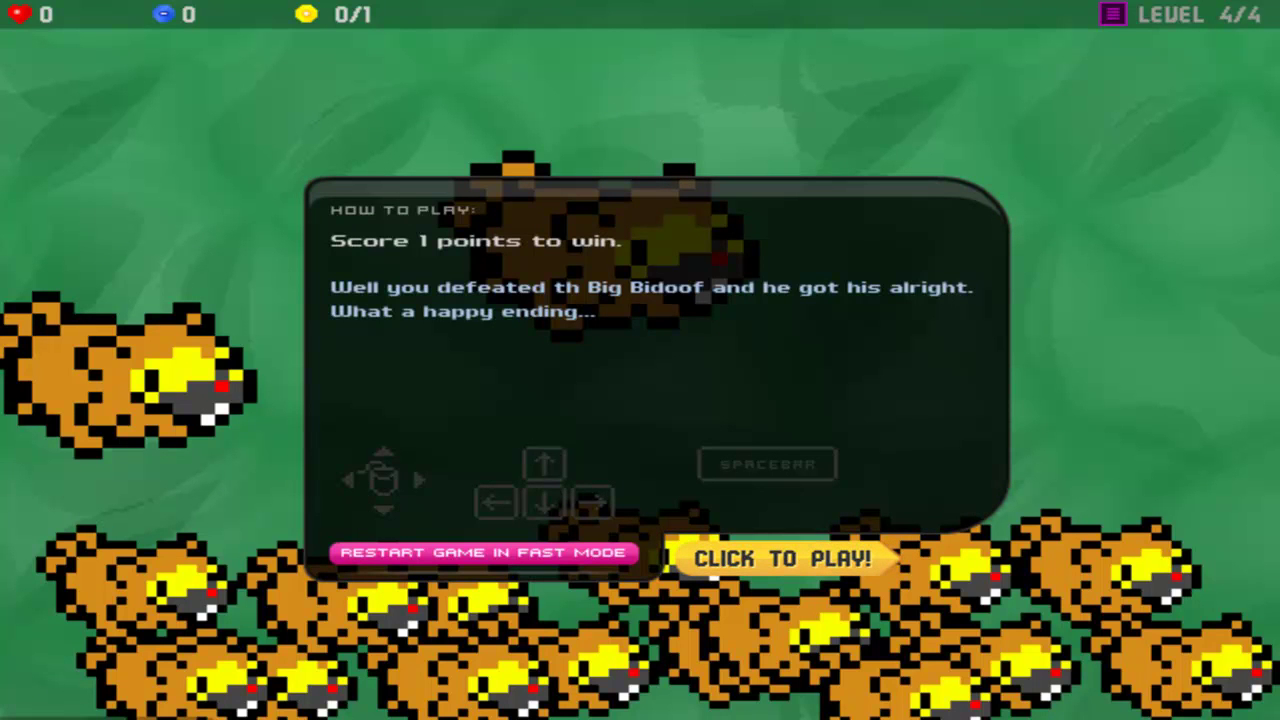
- Dismiss the level 4 instructions to begin the final one-point level
key(space)
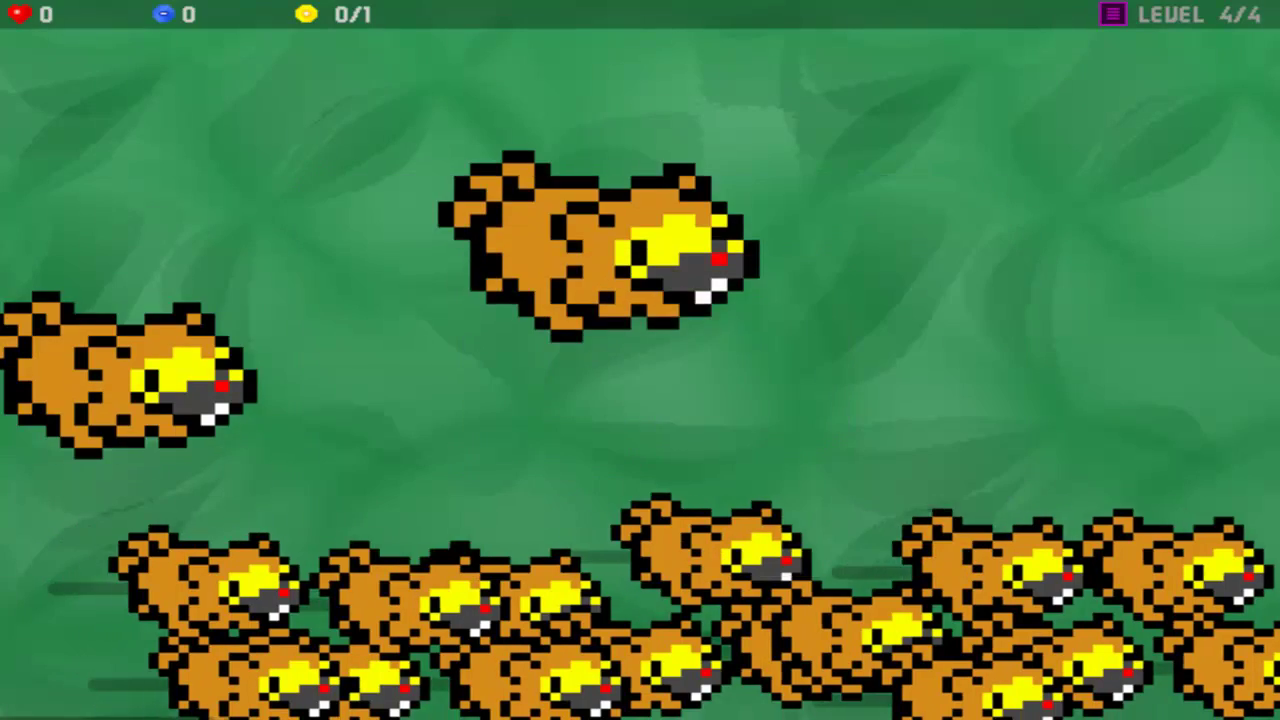